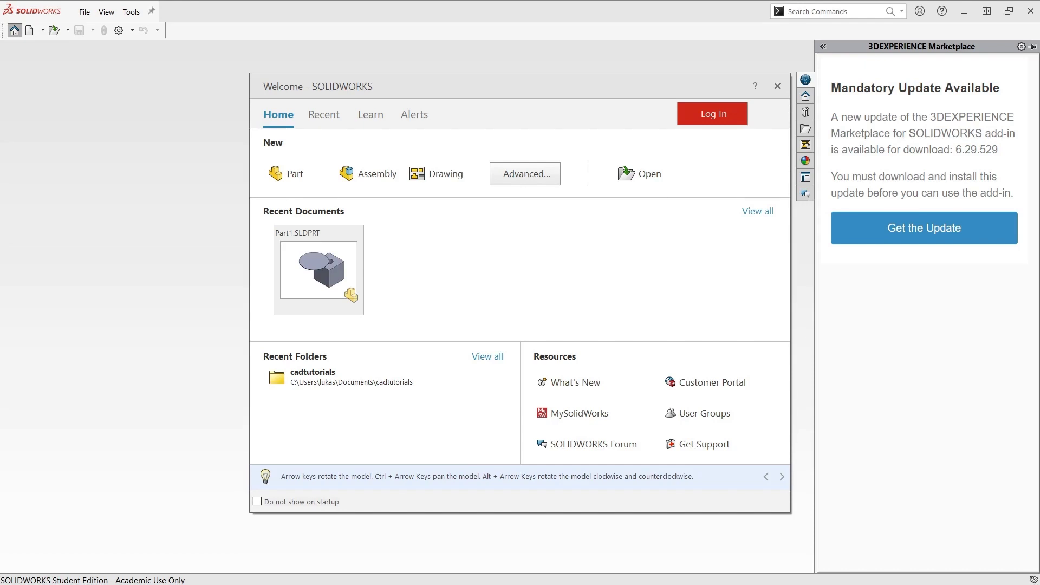
Create a new part, then collapse the 3DEXPERIENCE Marketplace task pane so Part1 fills the window
click(299, 178)
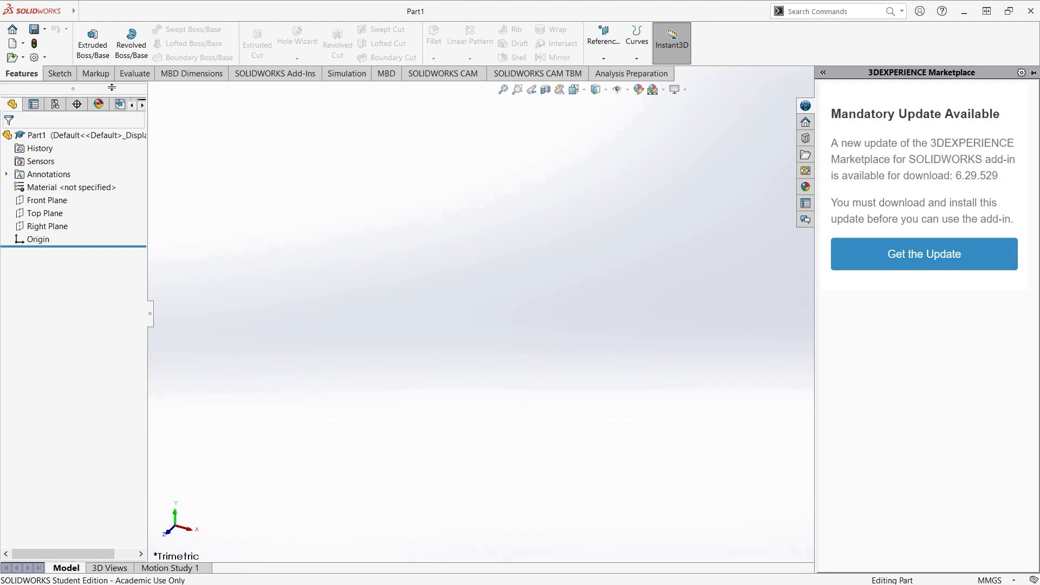
click(59, 74)
click(26, 76)
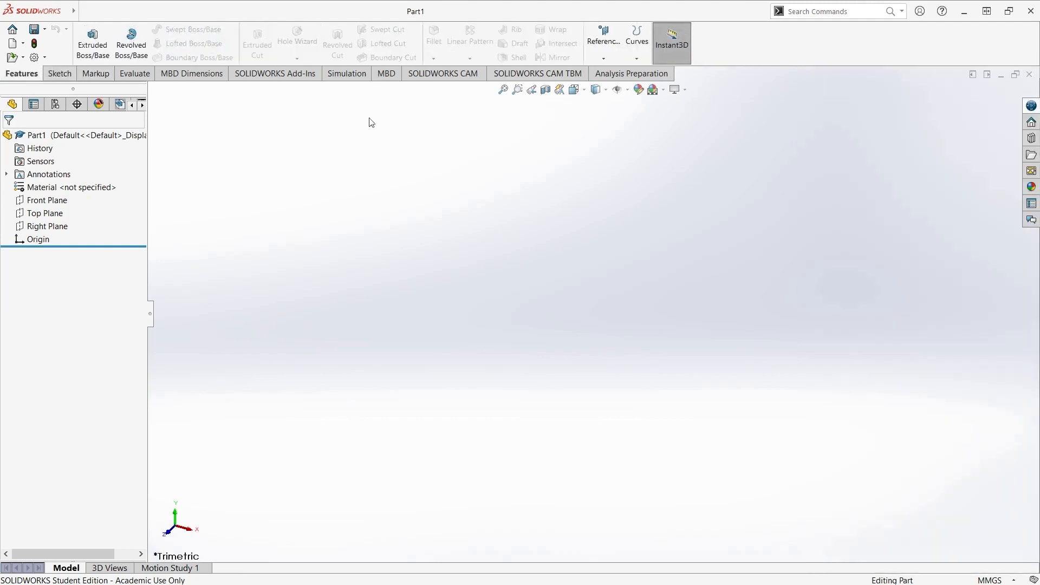
click(1030, 107)
click(1031, 105)
click(59, 74)
click(96, 75)
click(136, 74)
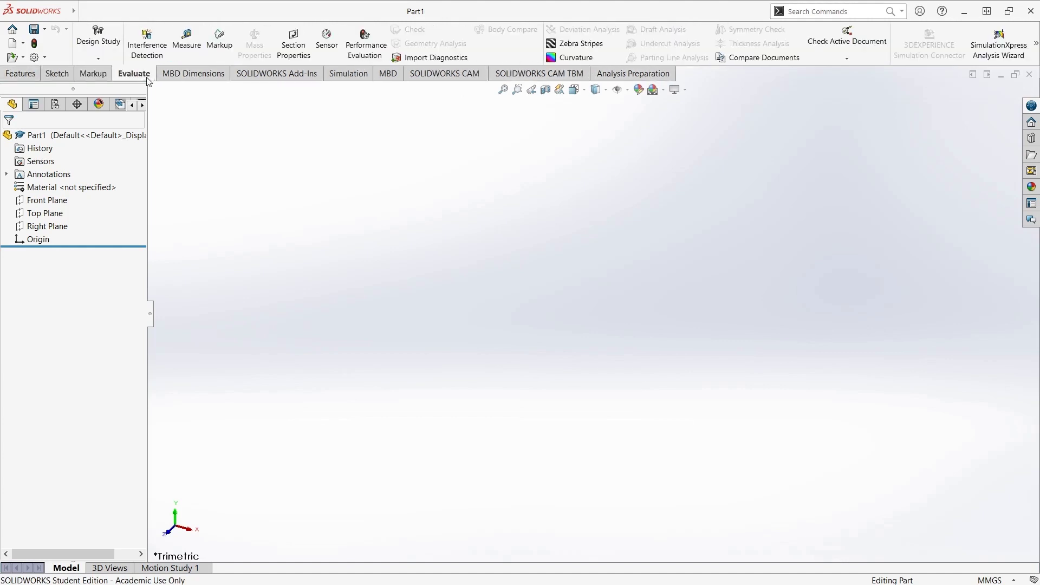
click(33, 77)
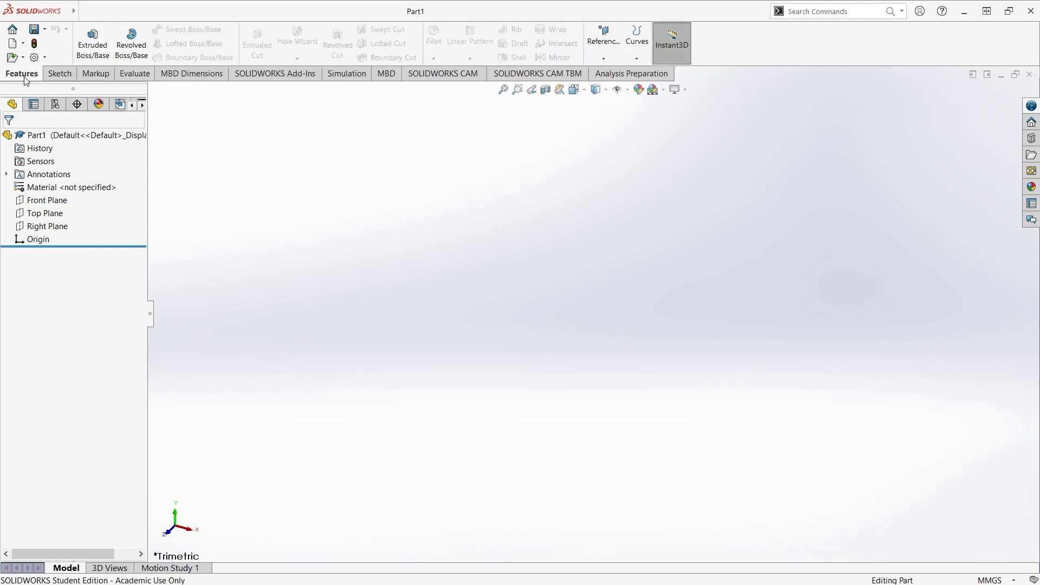
click(56, 74)
click(135, 75)
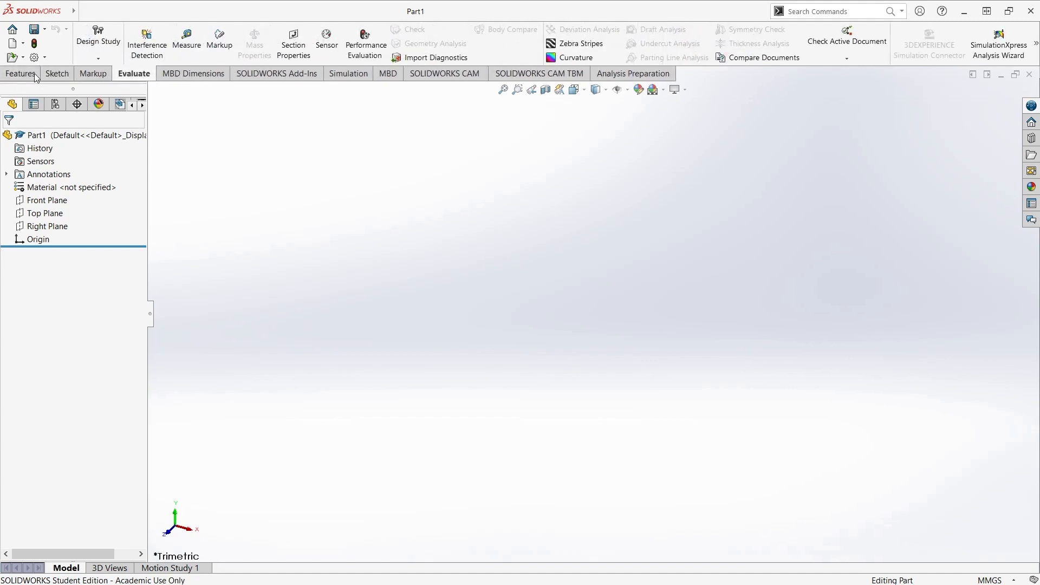
click(32, 73)
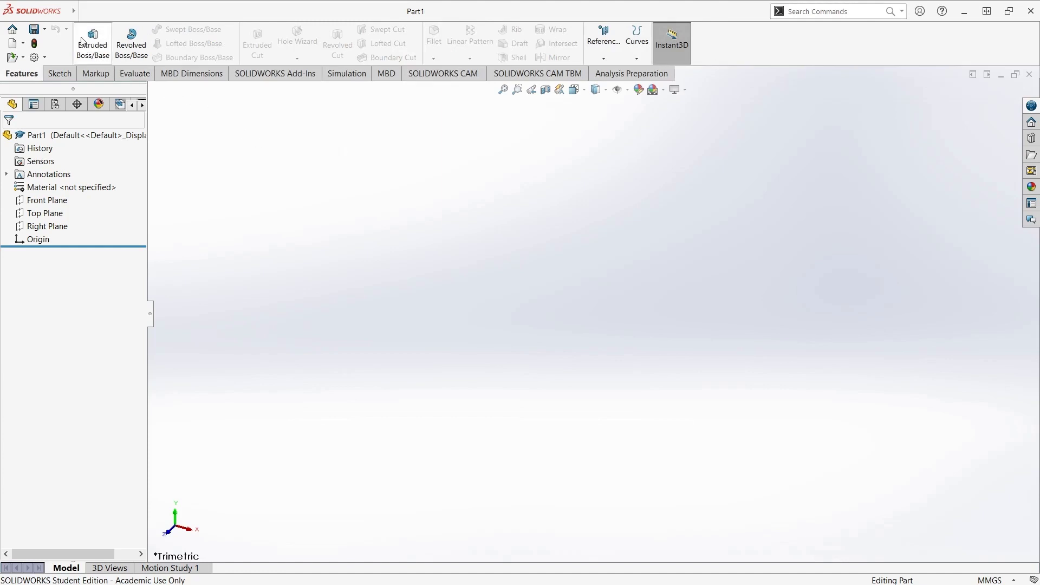
Pin the SOLIDWORKS menu bar so the File and Window menus stay visible along the top
click(79, 15)
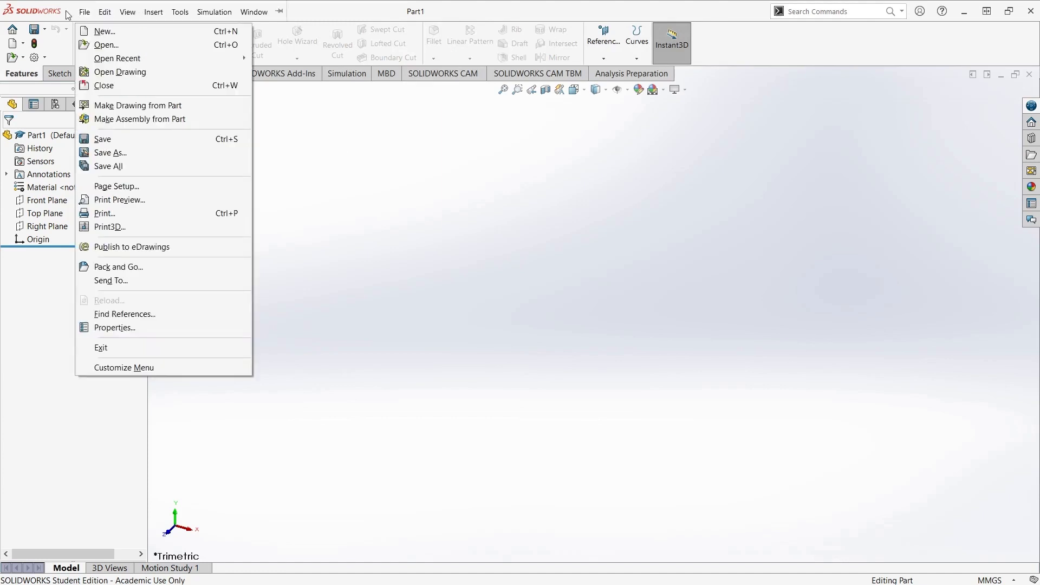
click(254, 12)
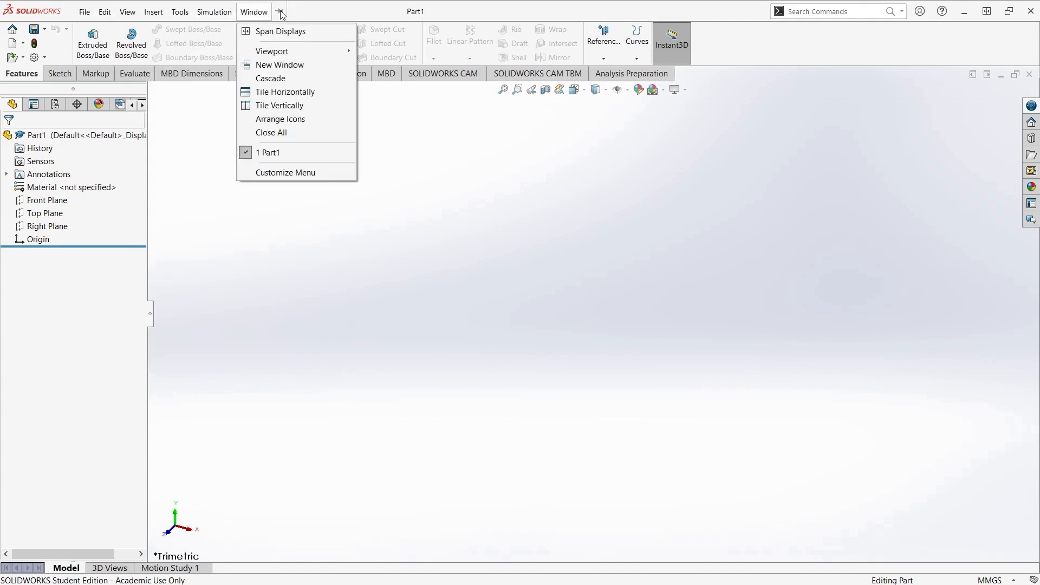
click(280, 12)
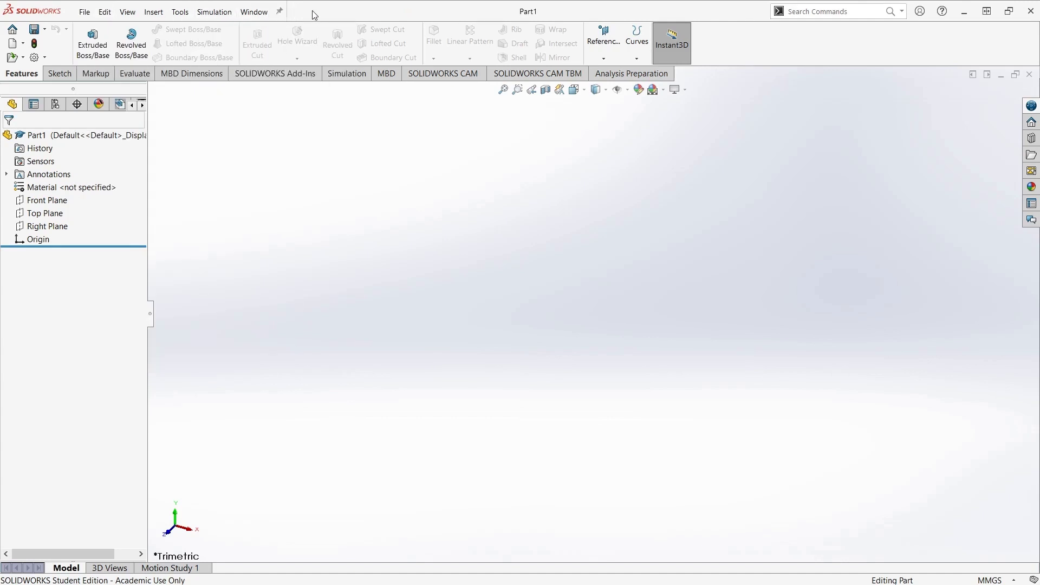
click(86, 12)
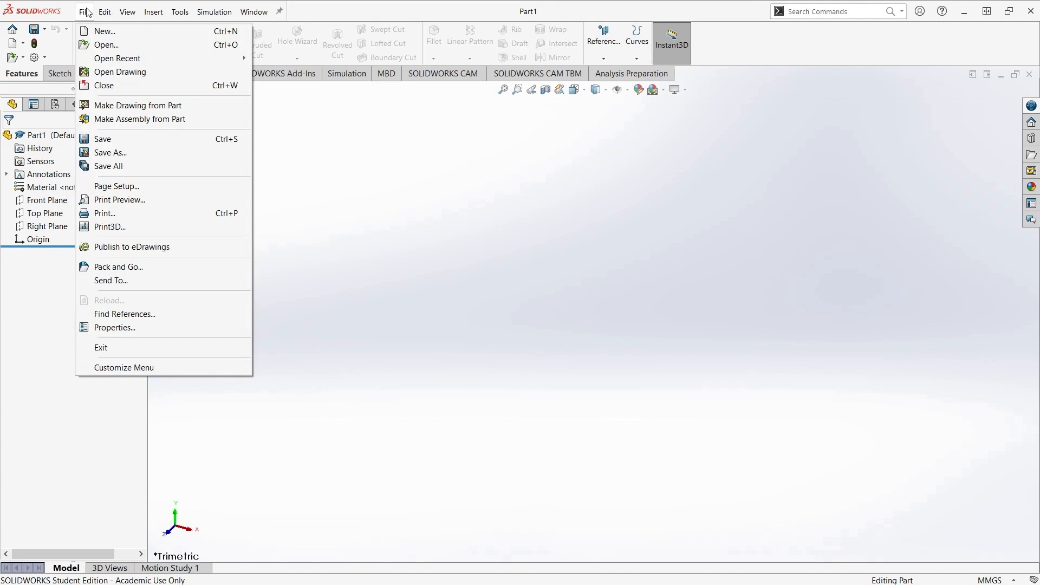
click(86, 12)
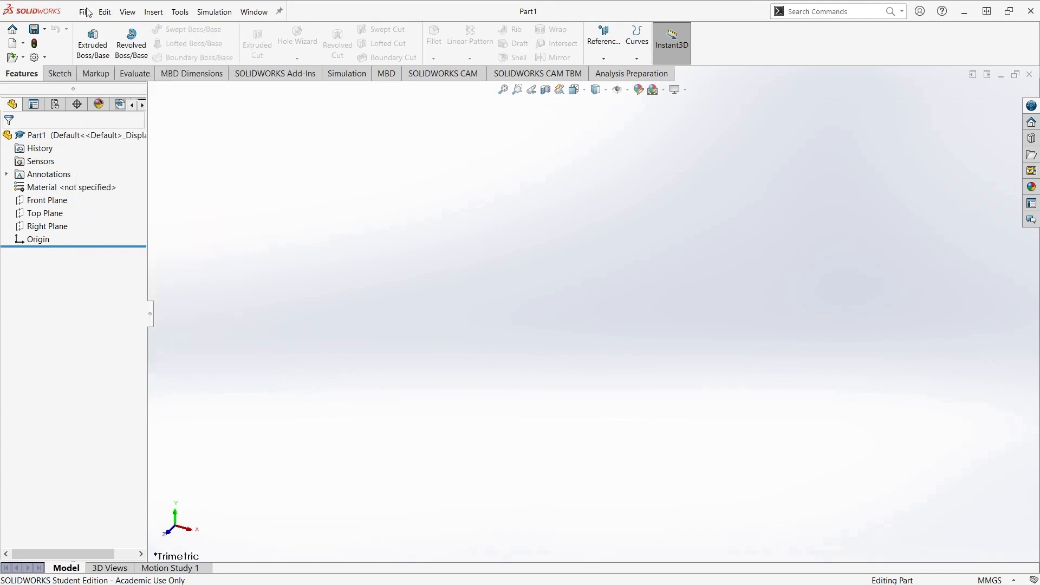
click(994, 580)
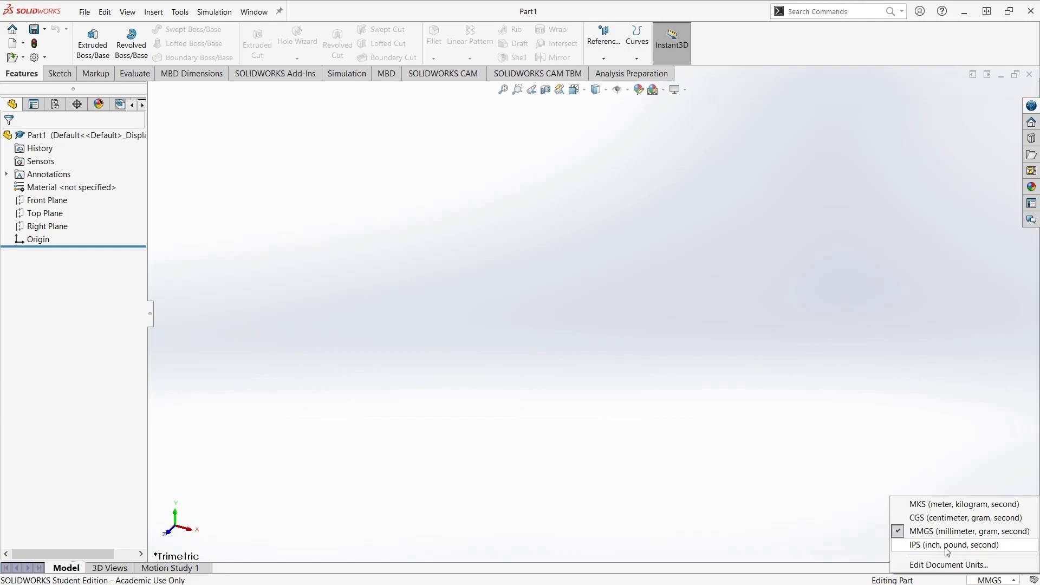
click(647, 518)
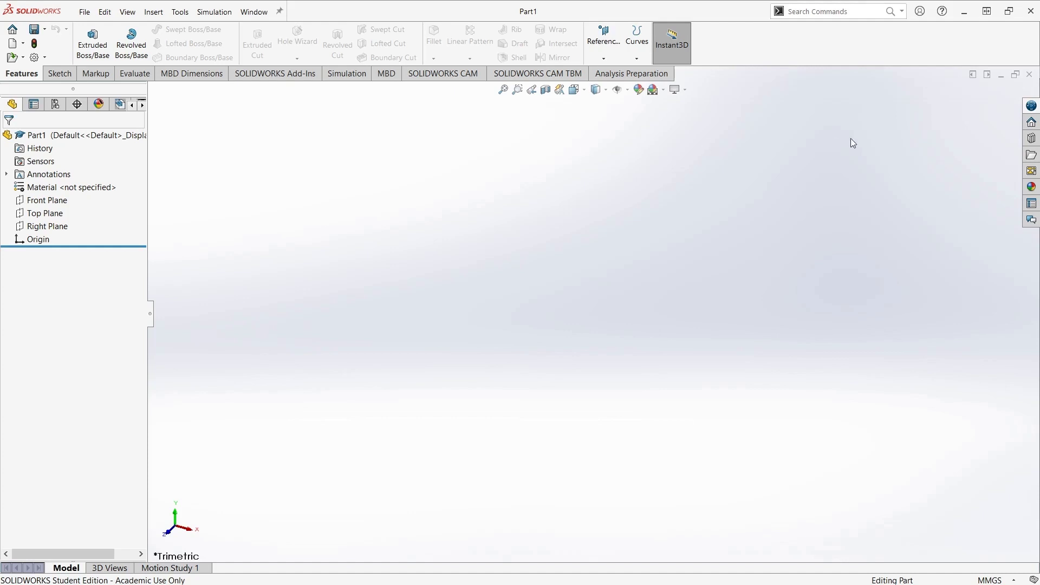
Show the Front, Top and Right Plane together from the FeatureManager tree, then clear the selection
click(47, 200)
ctrl+click(45, 213)
ctrl+click(44, 227)
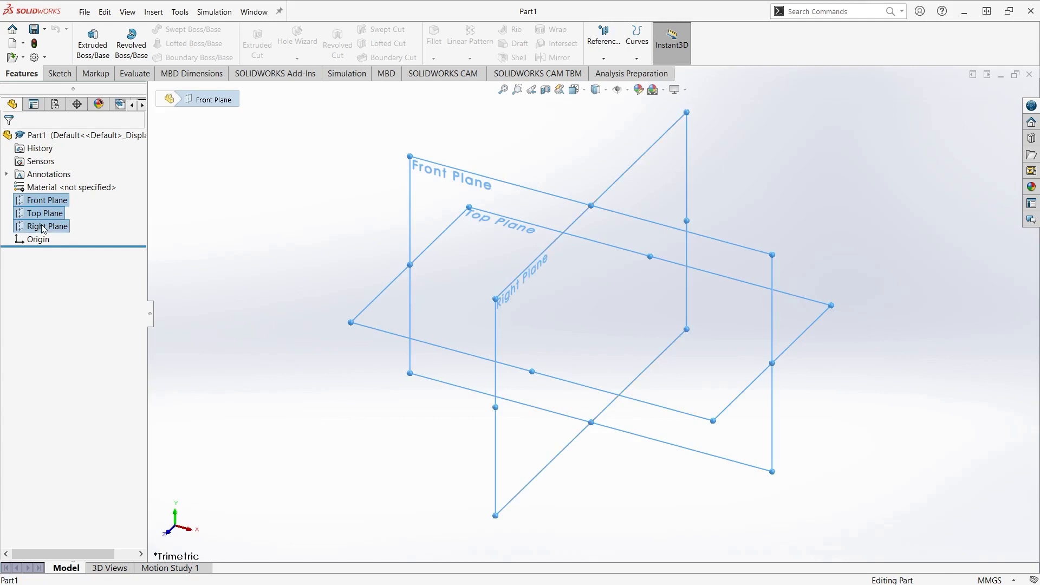
right_click(44, 228)
click(50, 209)
click(241, 219)
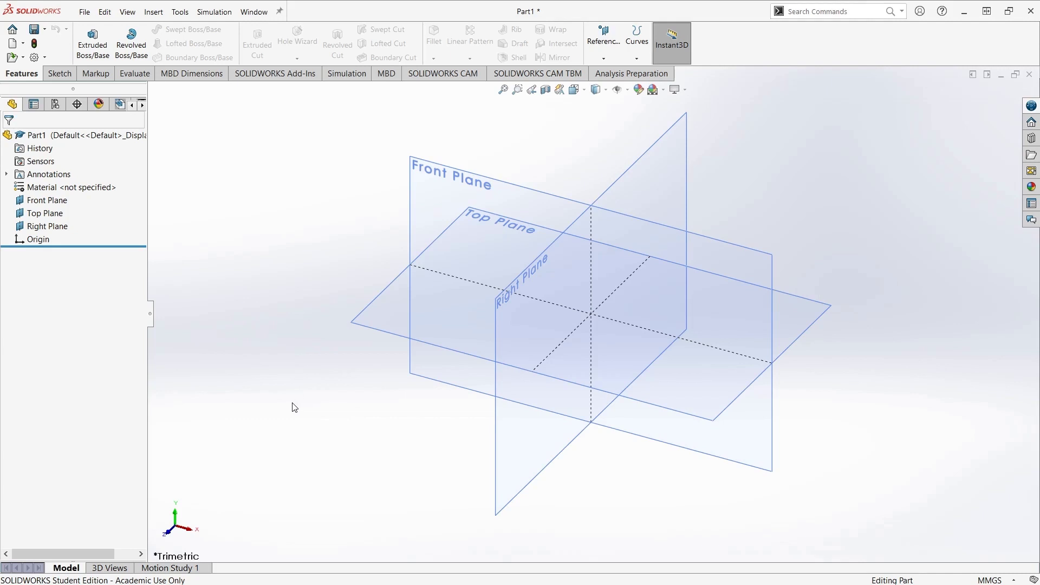
Set the view orientation to Isometric from the Heads-up toolbar's orientation options
click(578, 90)
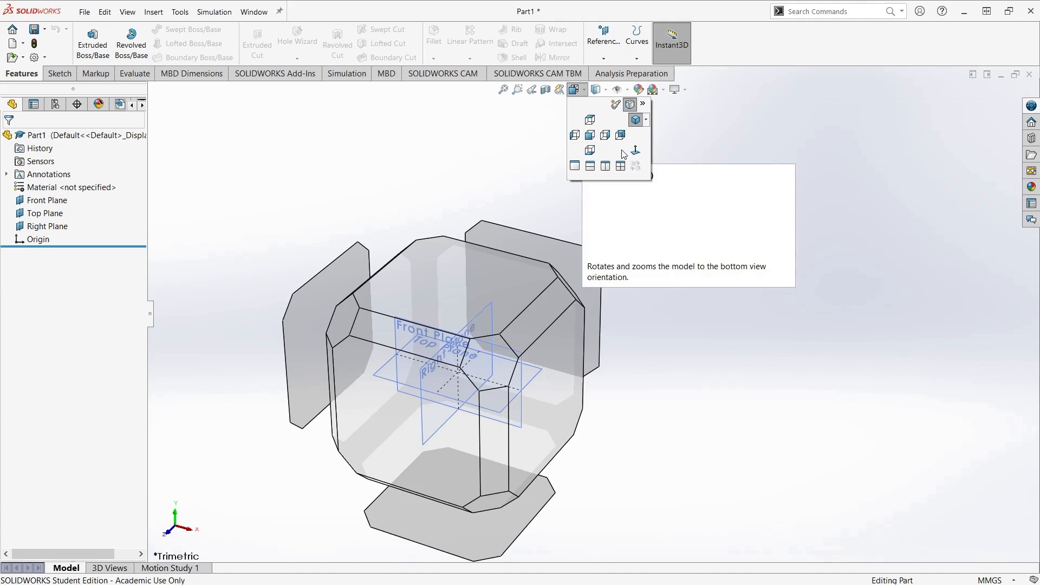
click(645, 121)
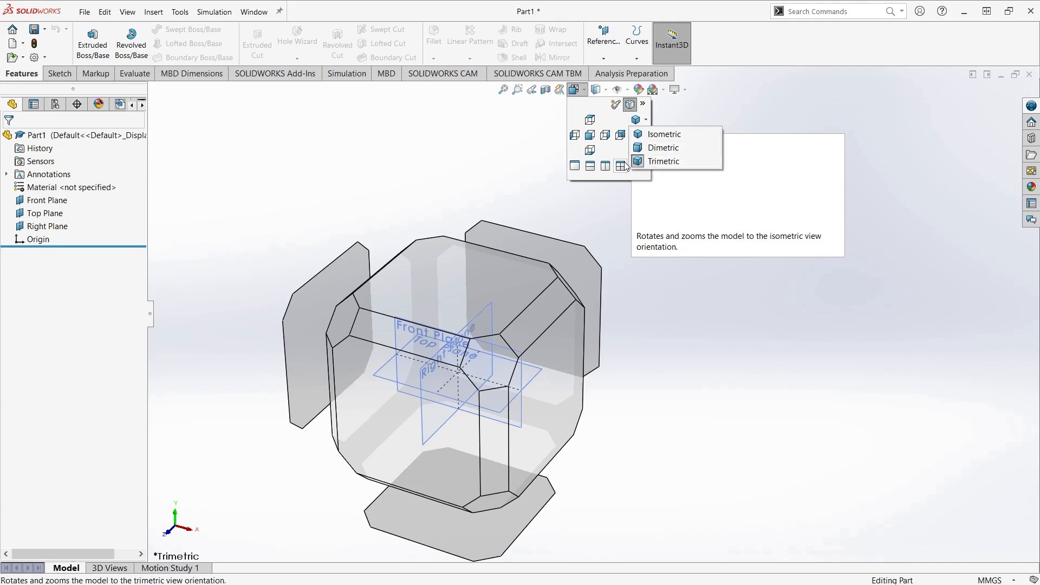
click(633, 122)
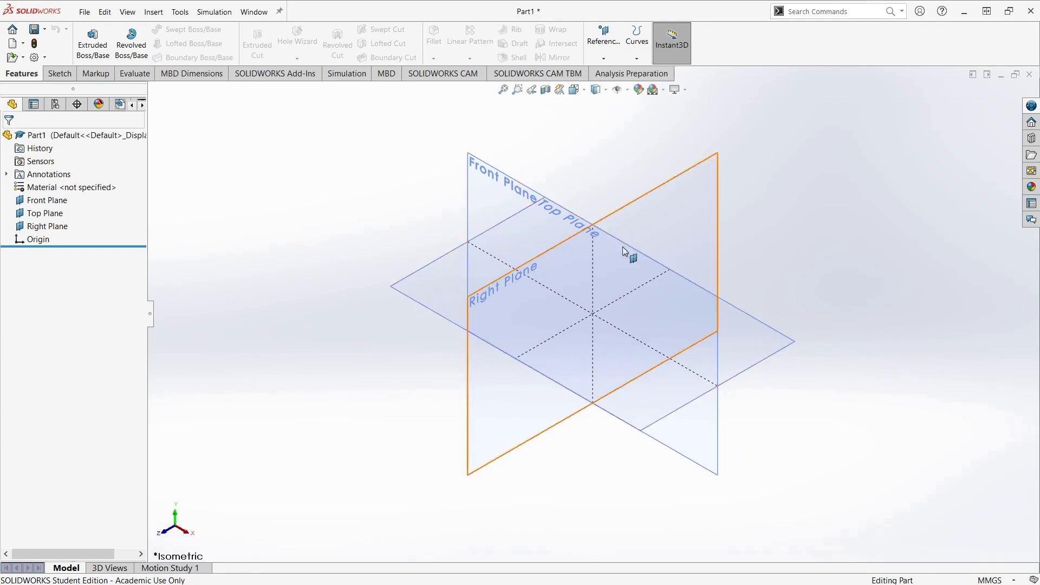
Orbit the view around the three planes, then pan it right and up
middle_drag(513, 239, 549, 379)
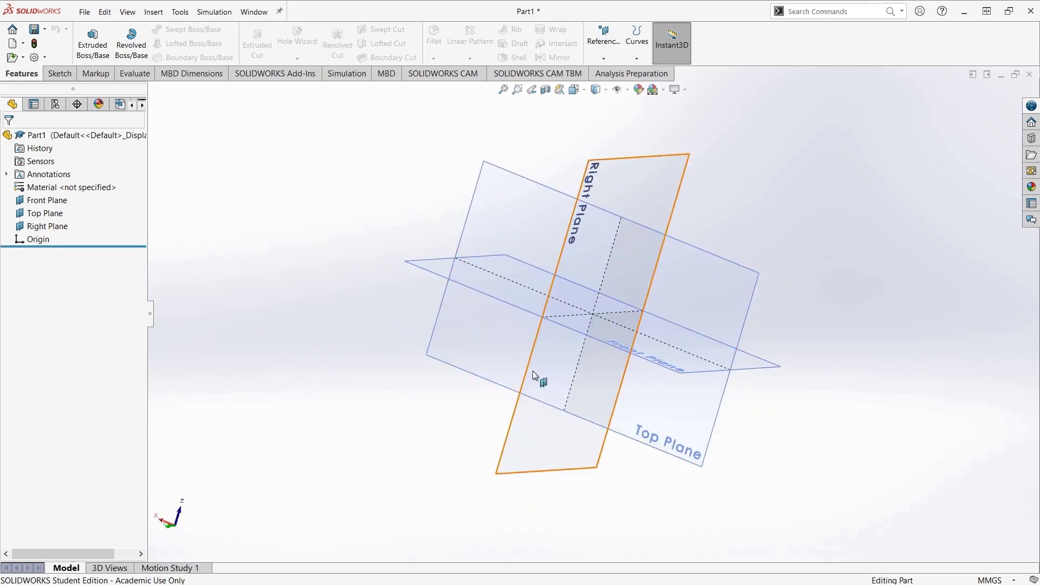
ctrl+middle_drag(554, 360, 601, 391)
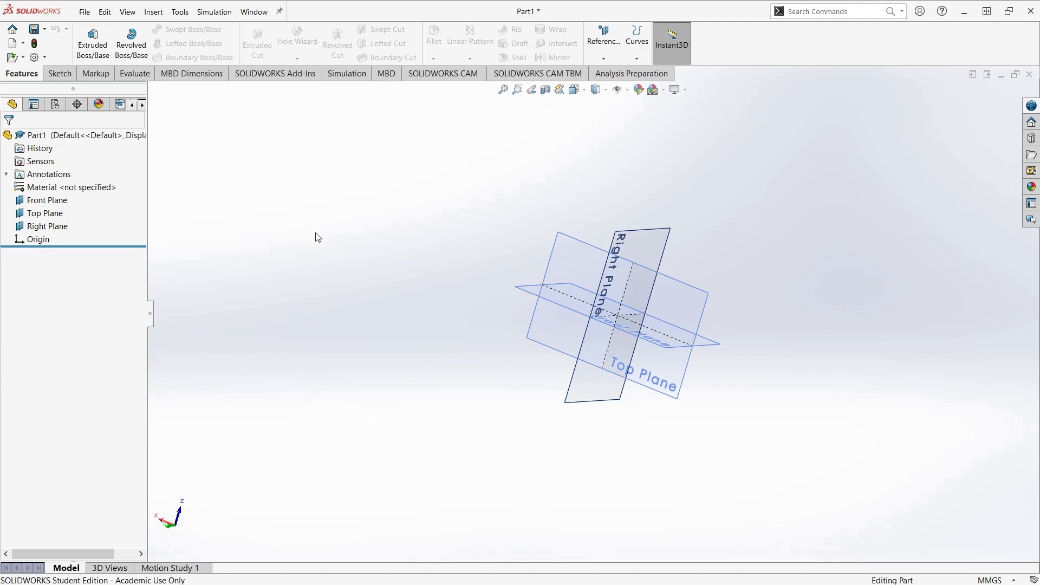
click(128, 17)
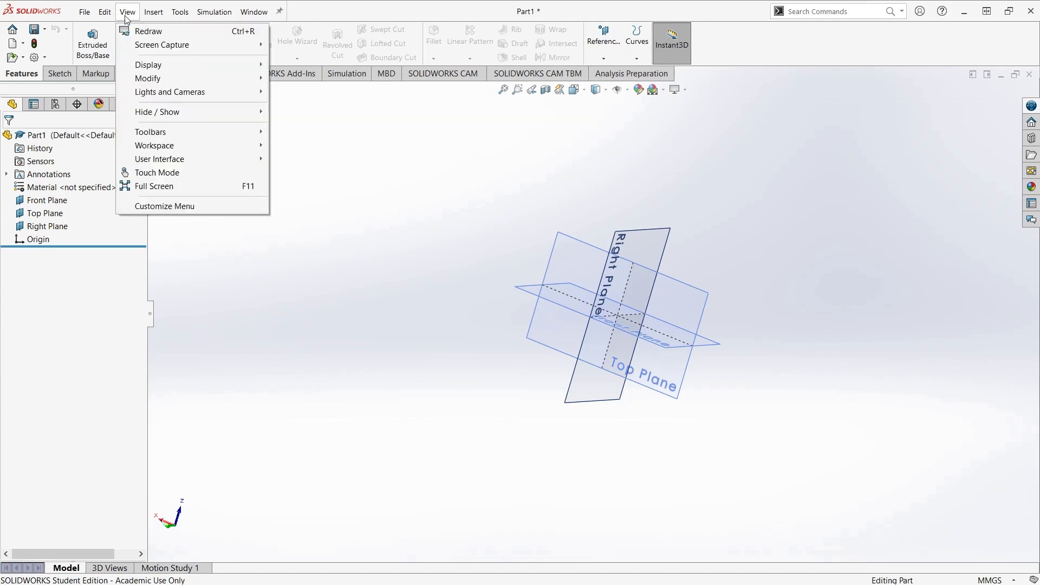
mouse_move(136, 80)
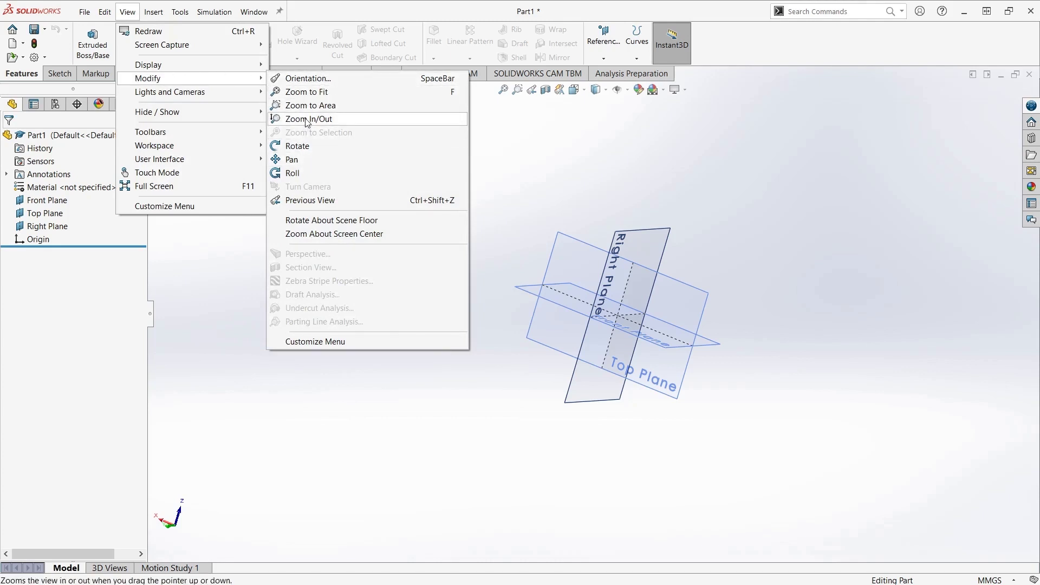
click(517, 252)
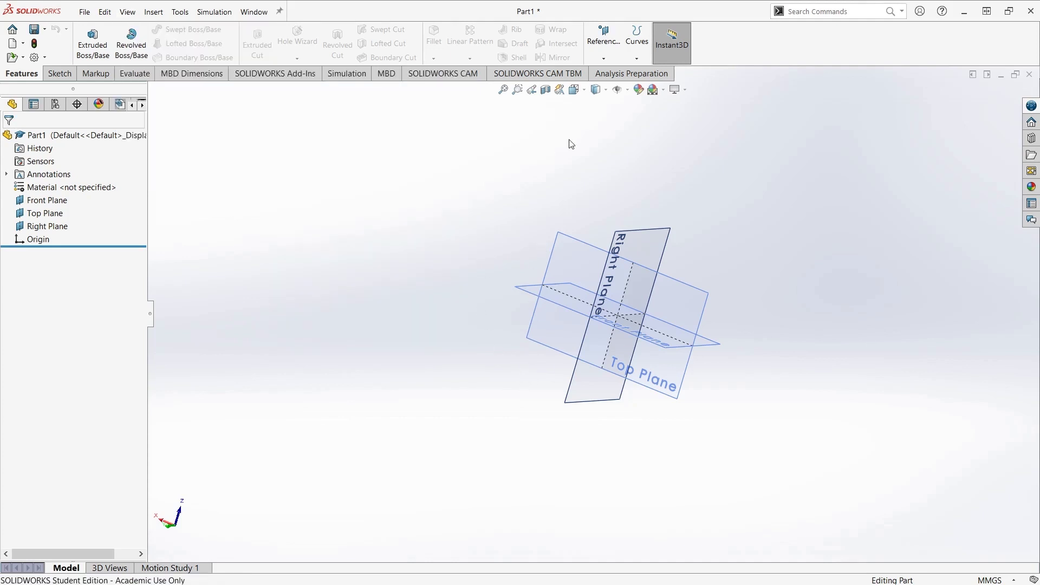
Zoom to fit the three planes in the window and return to the Isometric view
click(505, 92)
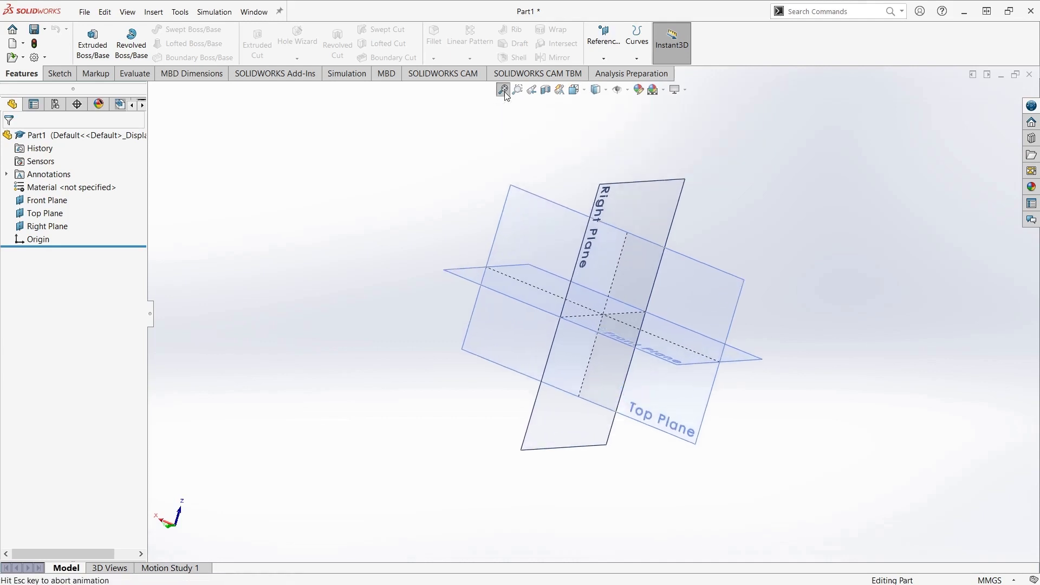
click(577, 91)
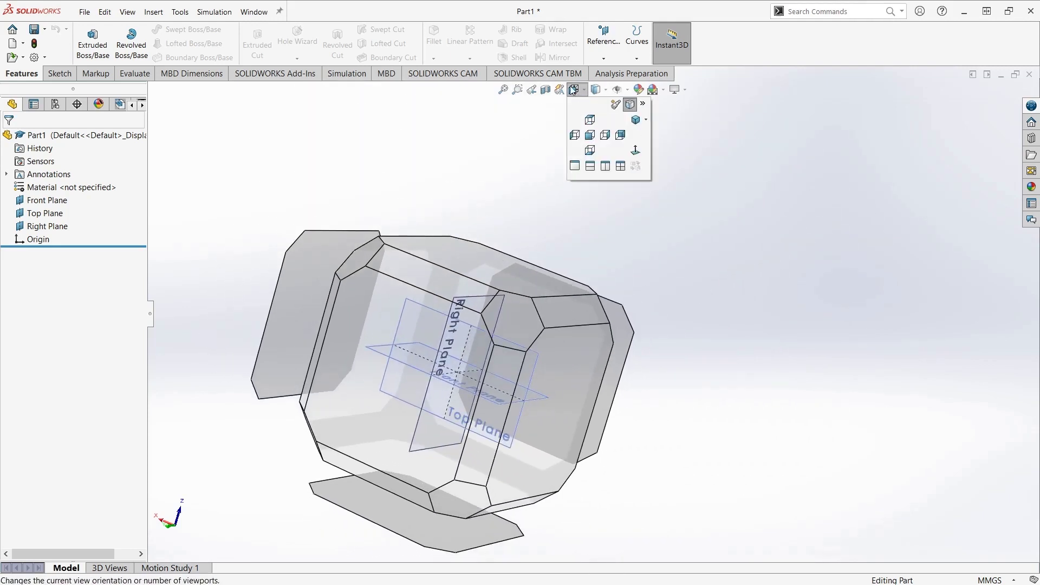
click(635, 120)
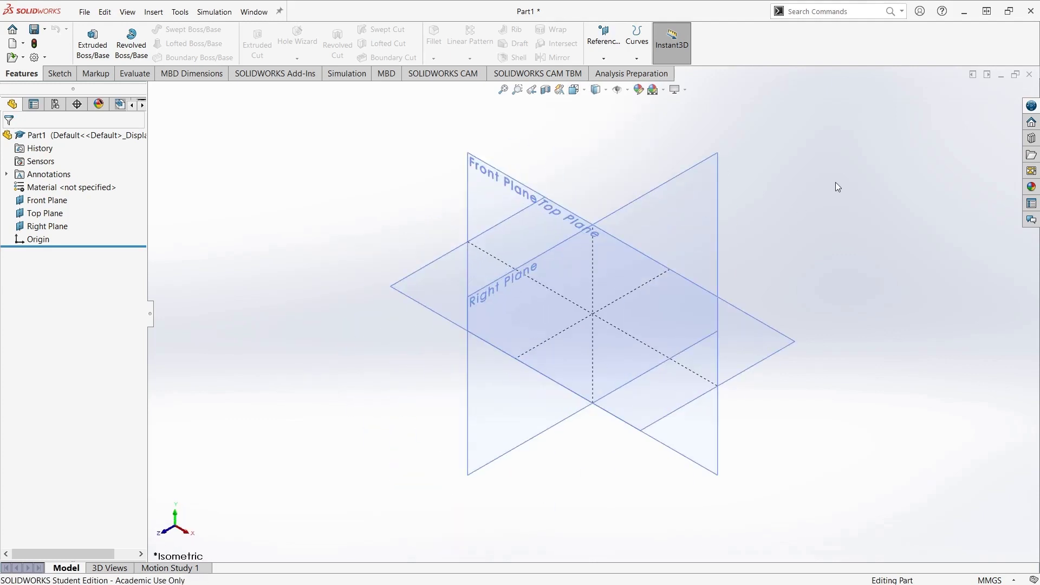